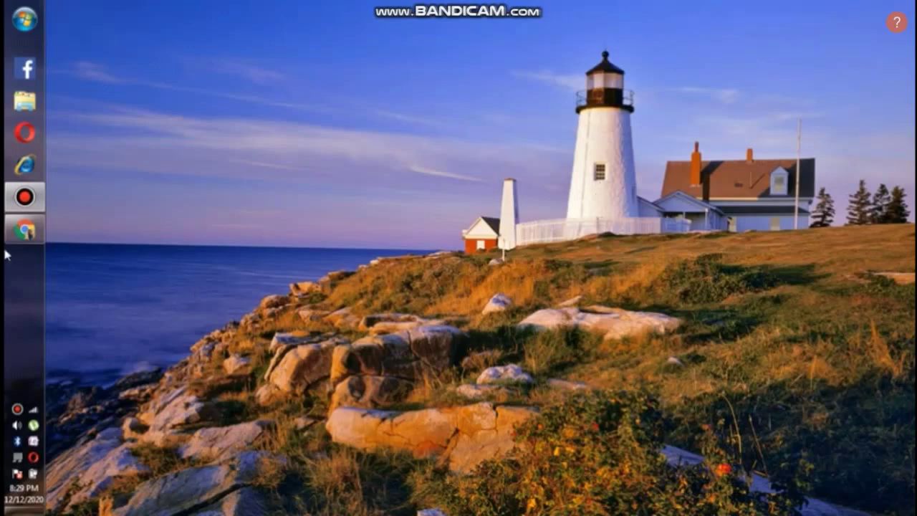
# Step: Search Google for 'roblox' from the browser to reach the Roblox website
pyautogui.click(24, 230)
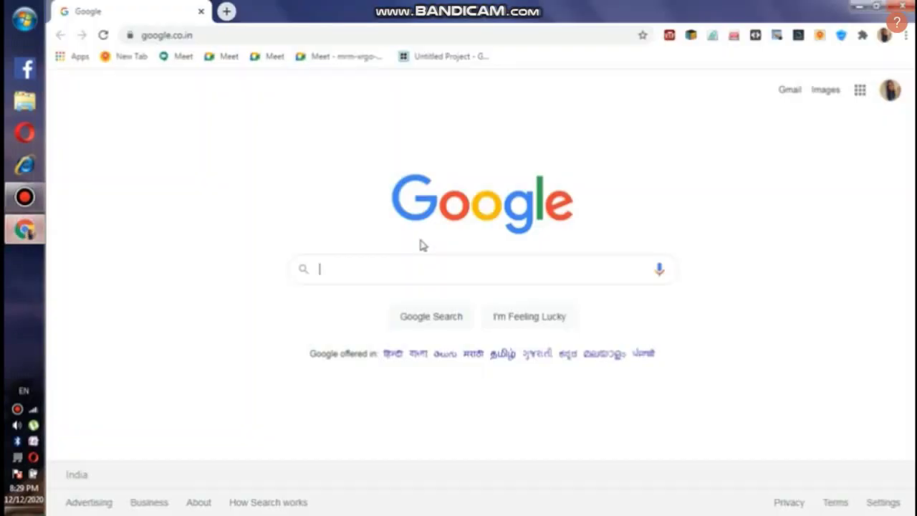
pyautogui.click(577, 266)
pyautogui.write('roblox')
pyautogui.press('Return')
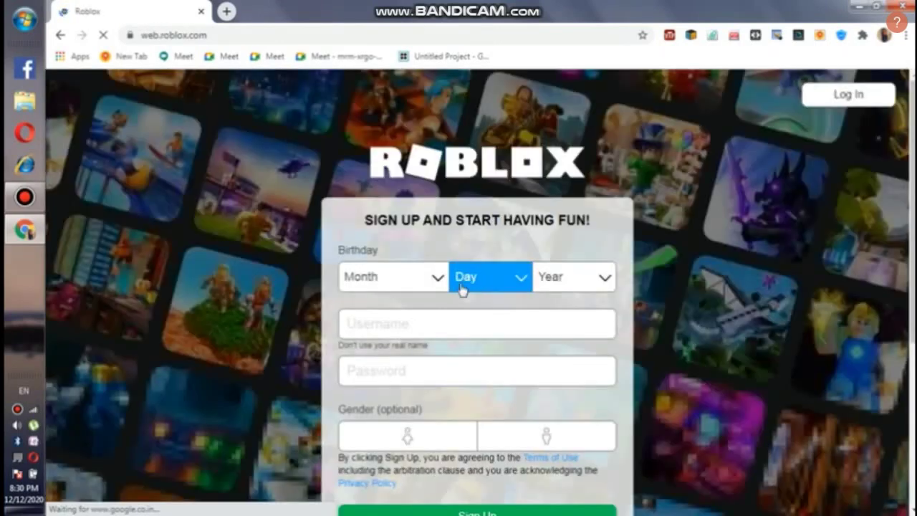
pyautogui.scroll(-2, 338, 242)
pyautogui.scroll(1, 338, 241)
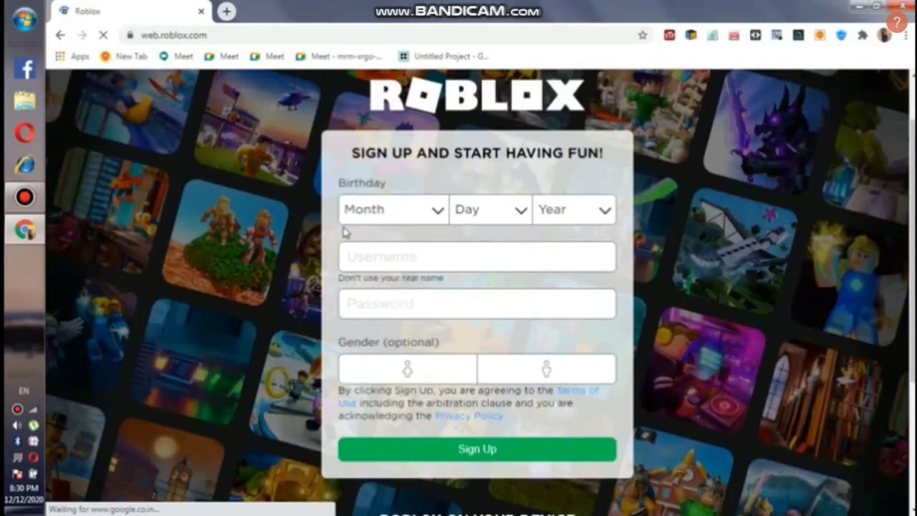
pyautogui.click(389, 209)
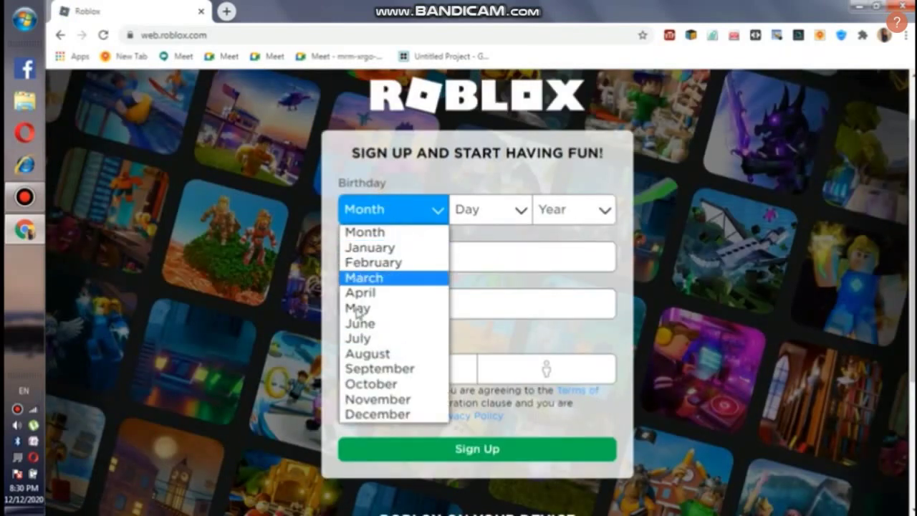
pyautogui.click(384, 262)
pyautogui.click(491, 218)
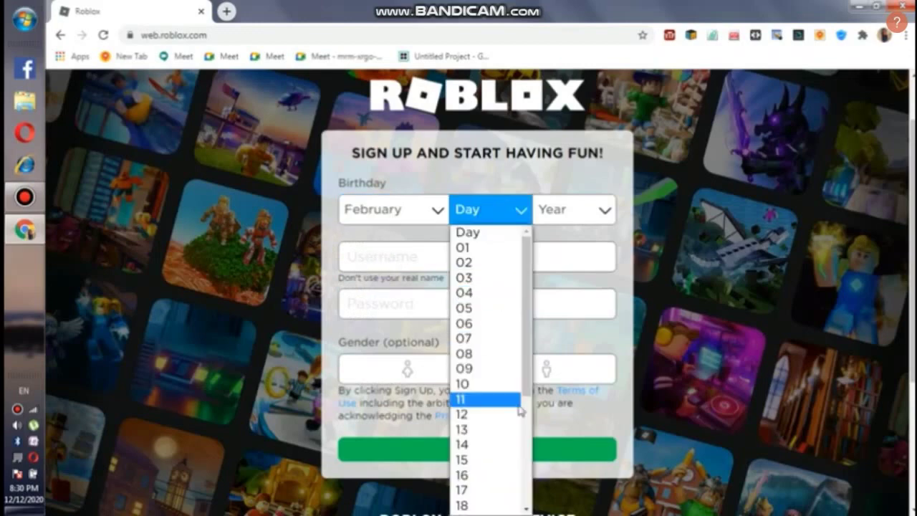
pyautogui.scroll(-3, 505, 401)
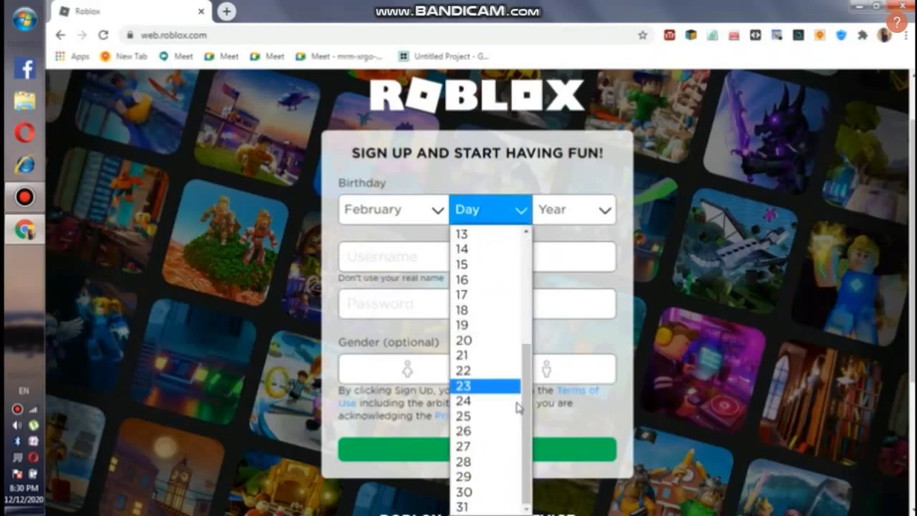
pyautogui.click(494, 309)
pyautogui.click(559, 215)
pyautogui.scroll(-5, 575, 360)
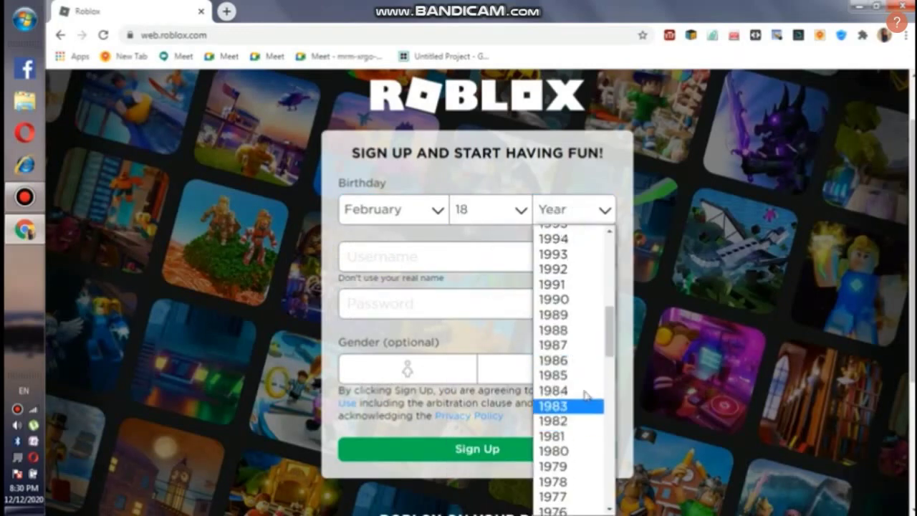
pyautogui.scroll(4, 581, 272)
pyautogui.scroll(1, 581, 295)
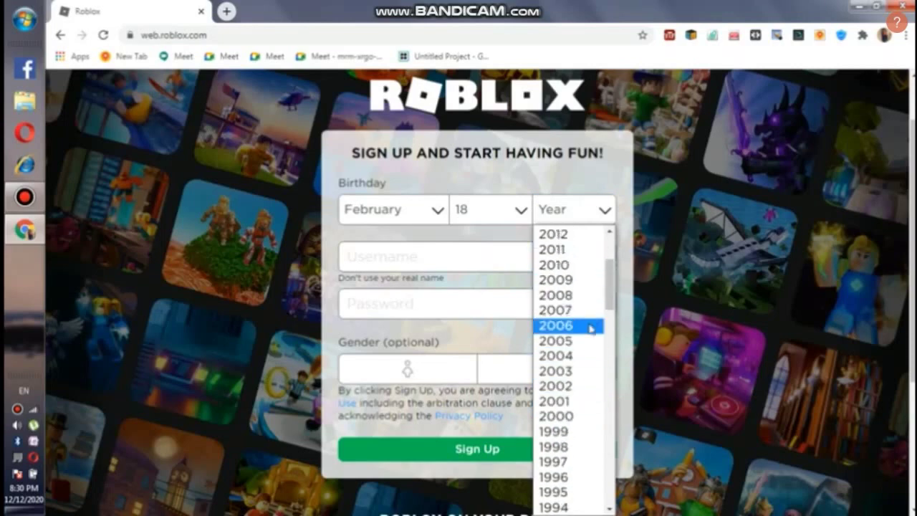
pyautogui.click(592, 324)
pyautogui.click(448, 255)
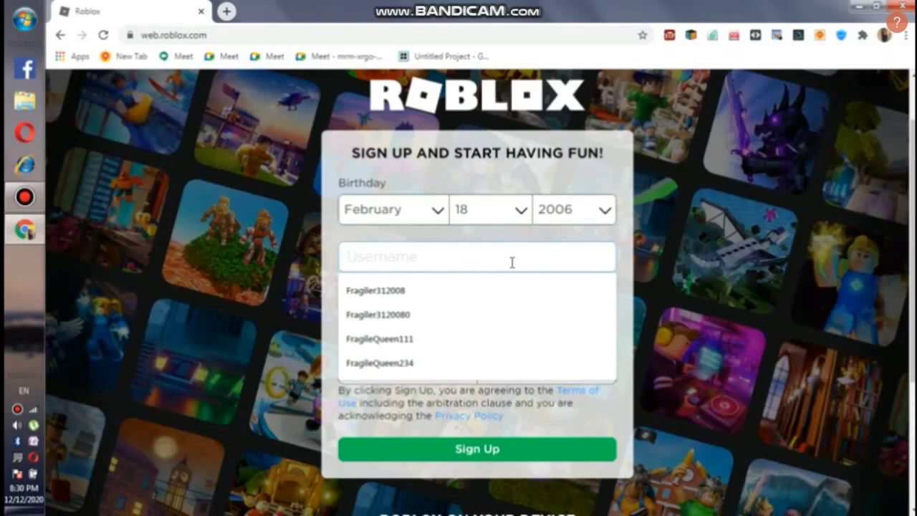
# Step: Enter a new username, correct its ending, and type the account password
pyautogui.write('Hisoosko')
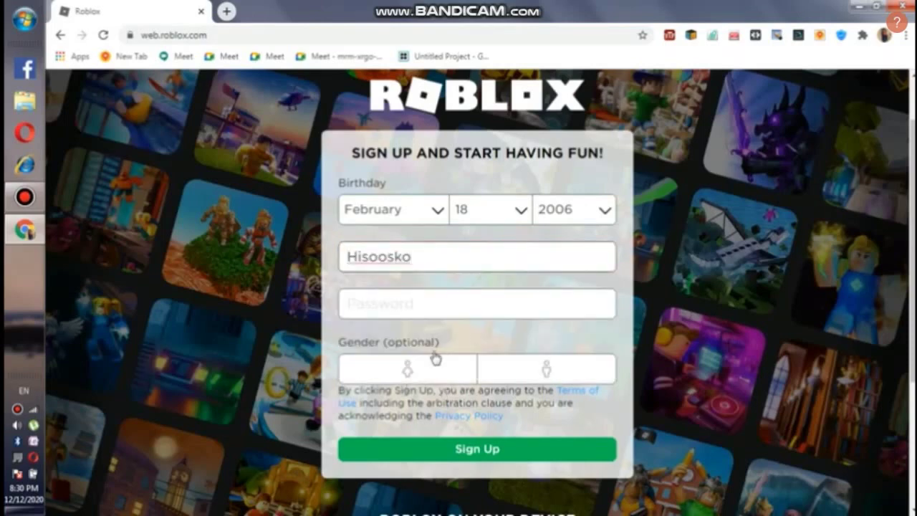
pyautogui.click(486, 308)
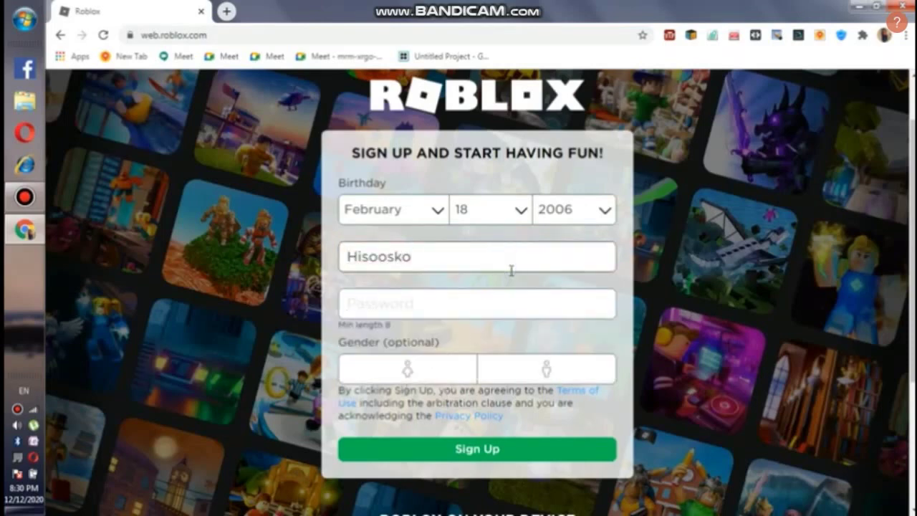
pyautogui.press('BackSpace')
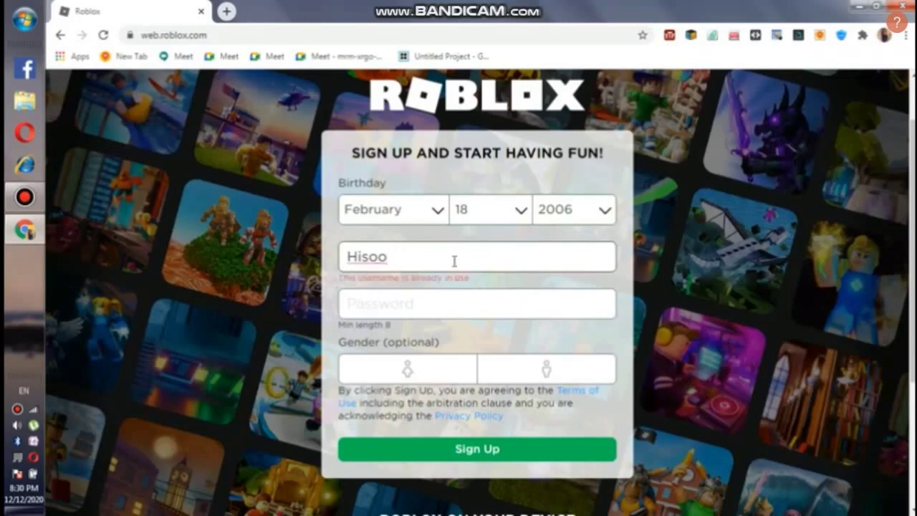
pyautogui.write('ko')
pyautogui.click(466, 303)
pyautogui.write('***************')
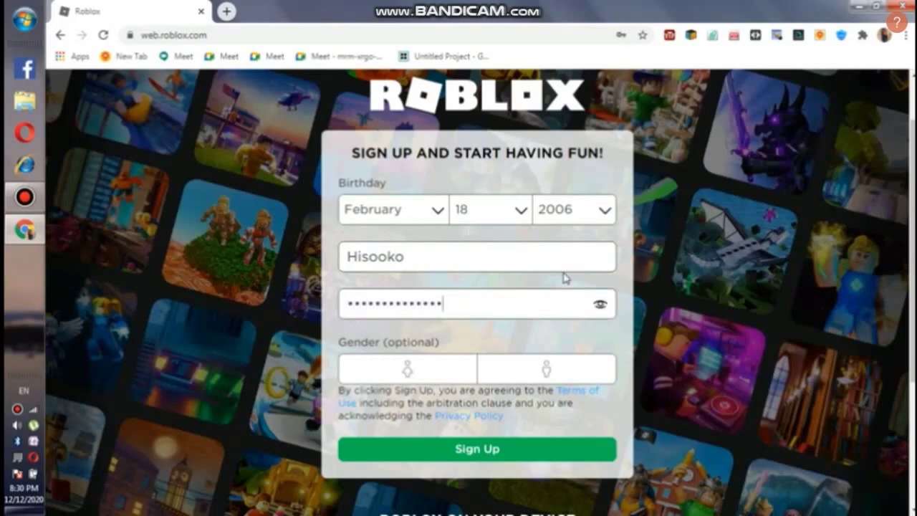
# Step: Select female as the gender and submit the sign-up form
pyautogui.click(424, 372)
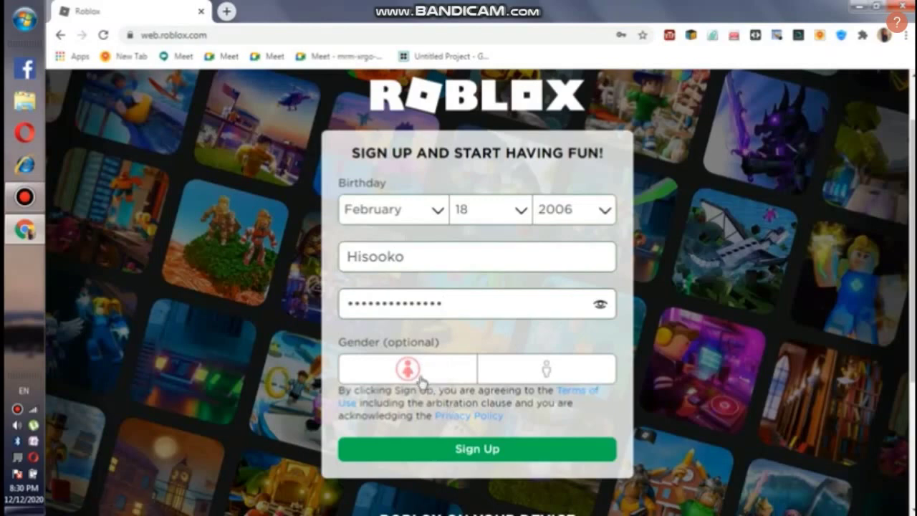
pyautogui.click(546, 367)
pyautogui.click(396, 373)
pyautogui.click(547, 368)
pyautogui.click(446, 371)
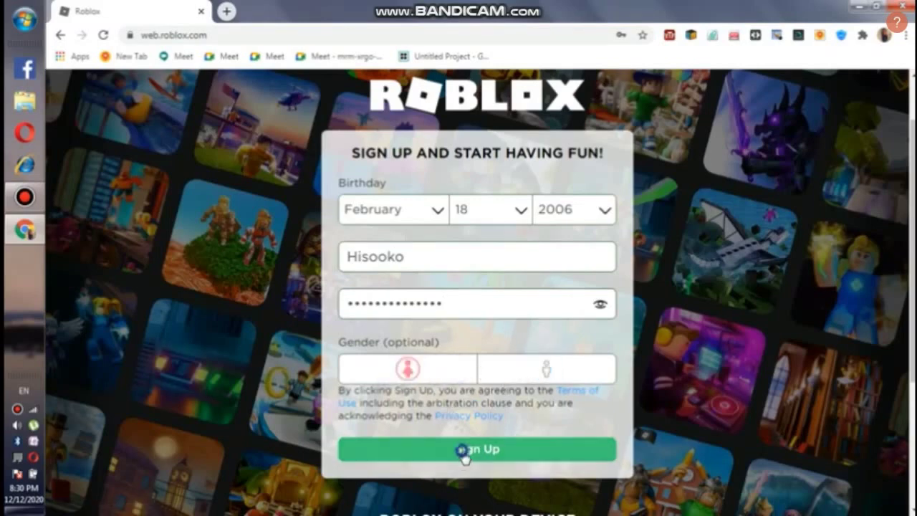
pyautogui.click(466, 448)
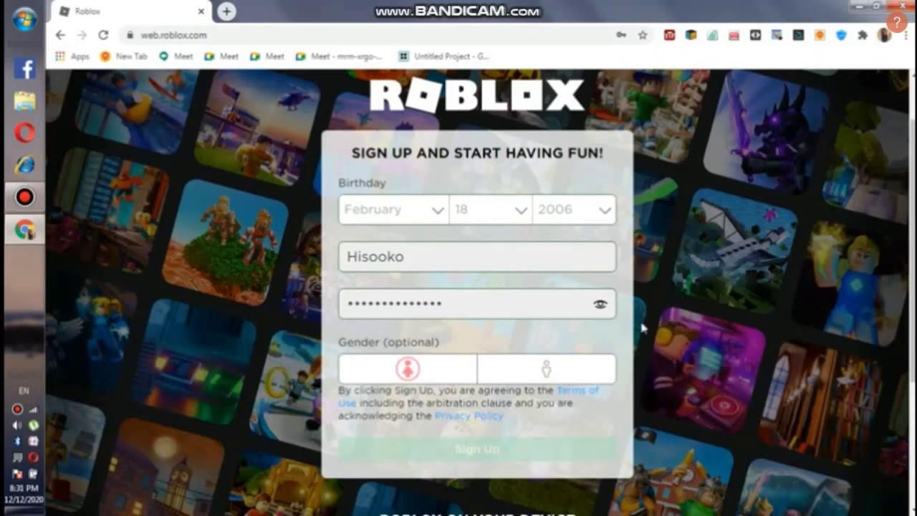
# Step: Complete the captcha by choosing the penguin tile to reach the Home page
pyautogui.scroll(-3, 704, 316)
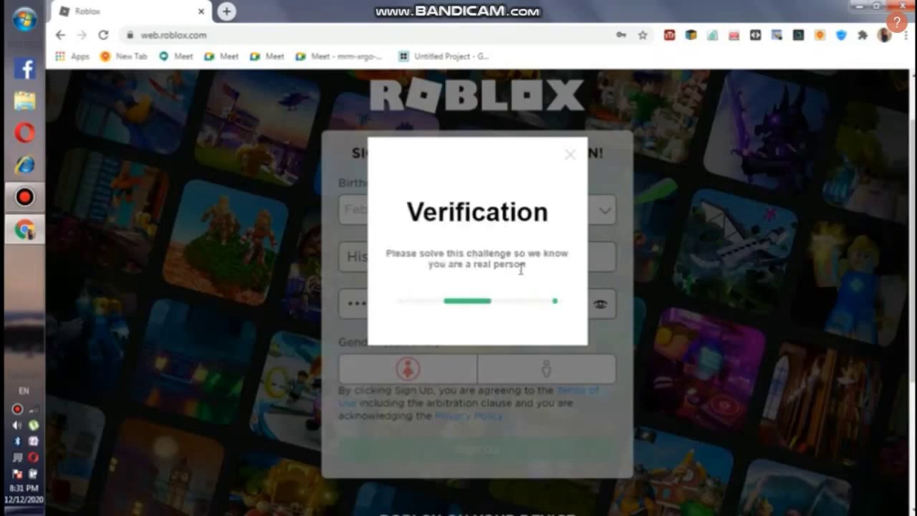
pyautogui.click(477, 294)
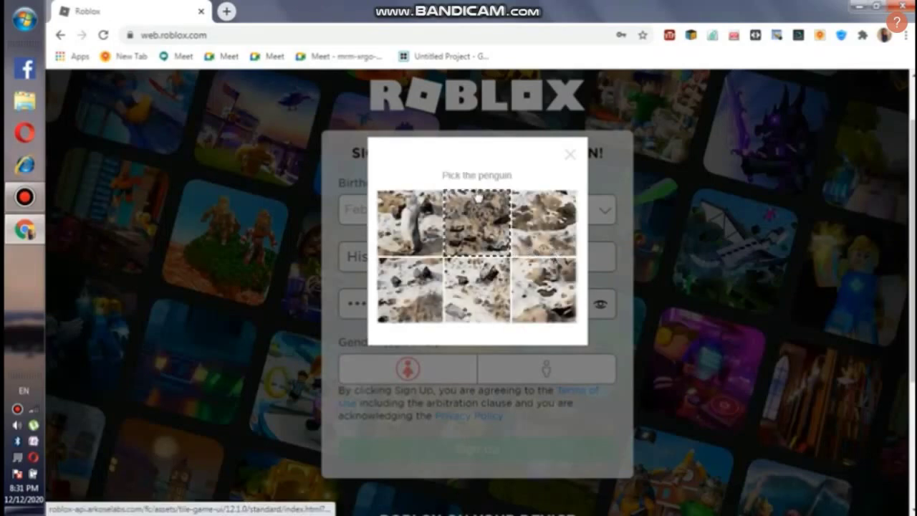
pyautogui.click(423, 223)
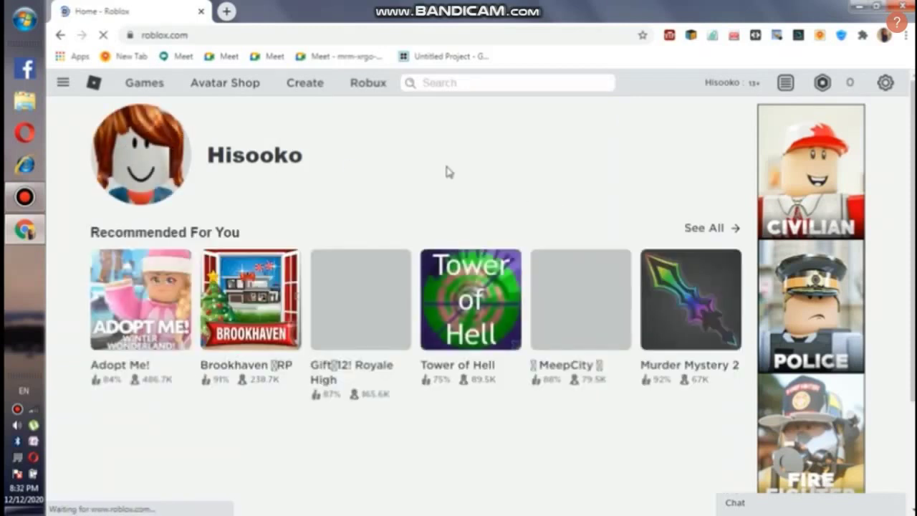
# Step: Open Adopt Me! from Recommended For You and press its Play button
pyautogui.click(128, 328)
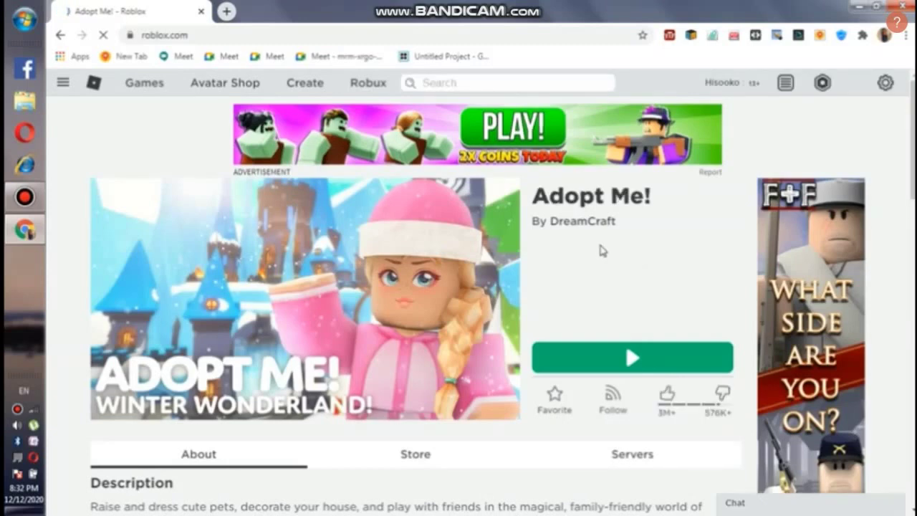
pyautogui.scroll(-1, 601, 250)
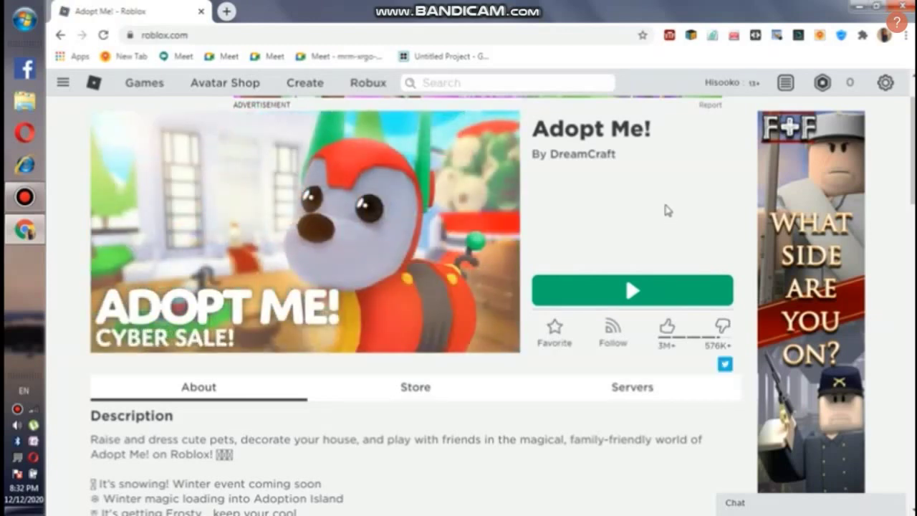
pyautogui.click(653, 298)
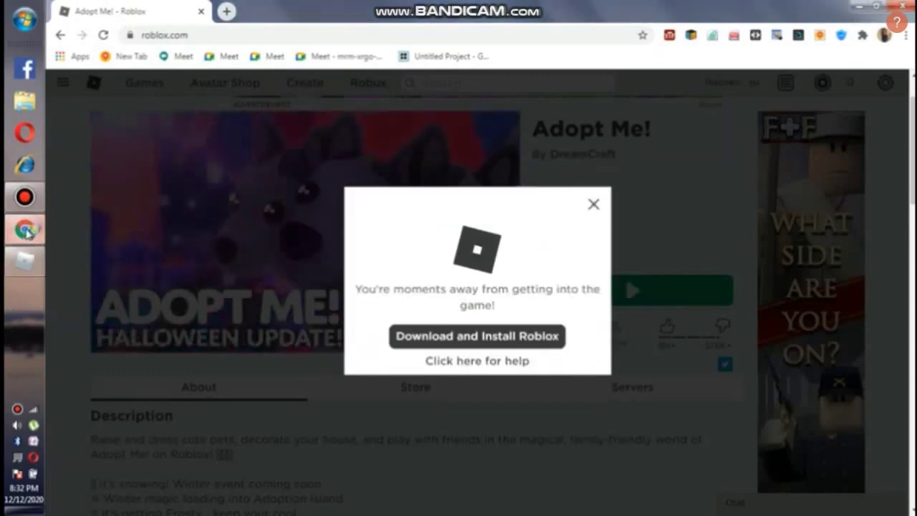
# Step: Download and run the RobloxPlayerLauncher.exe installer, then choose Download and Install again
pyautogui.click(510, 338)
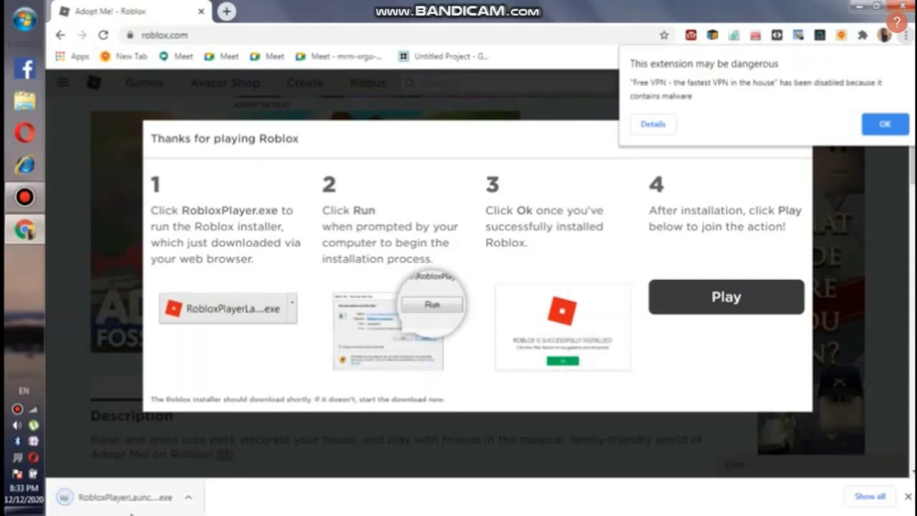
pyautogui.click(122, 501)
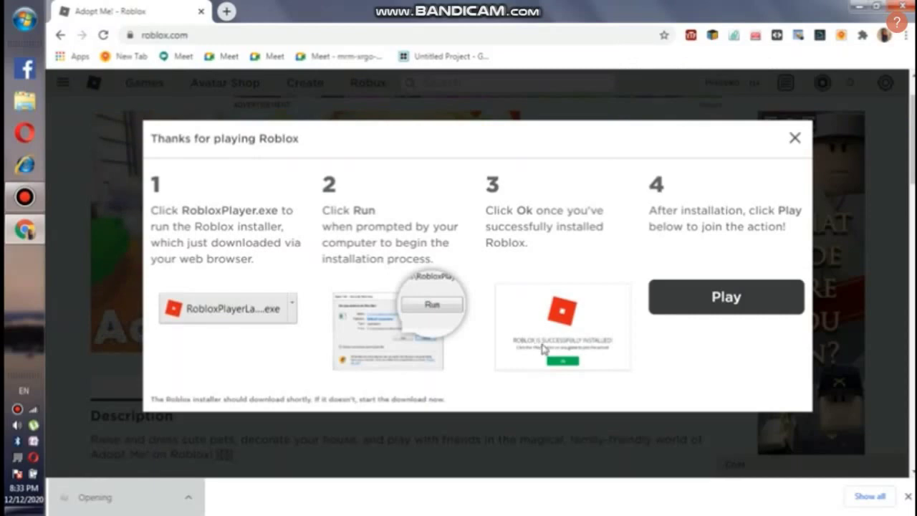
pyautogui.click(542, 279)
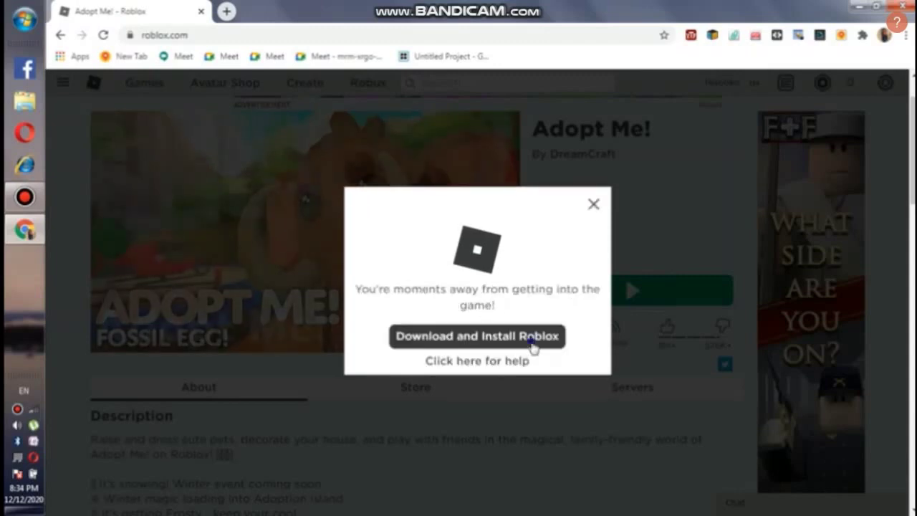
pyautogui.click(530, 340)
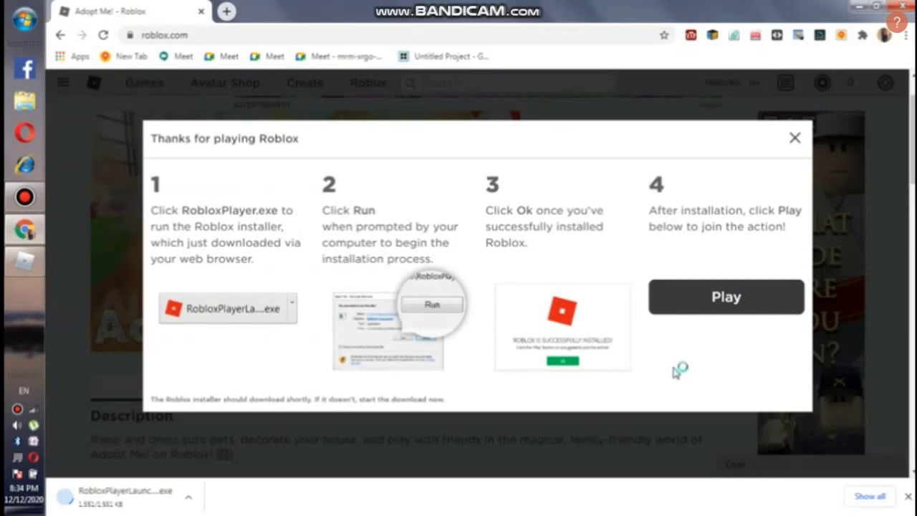
# Step: Reload the Adopt Me! page and launch the game in Roblox Player
pyautogui.click(198, 495)
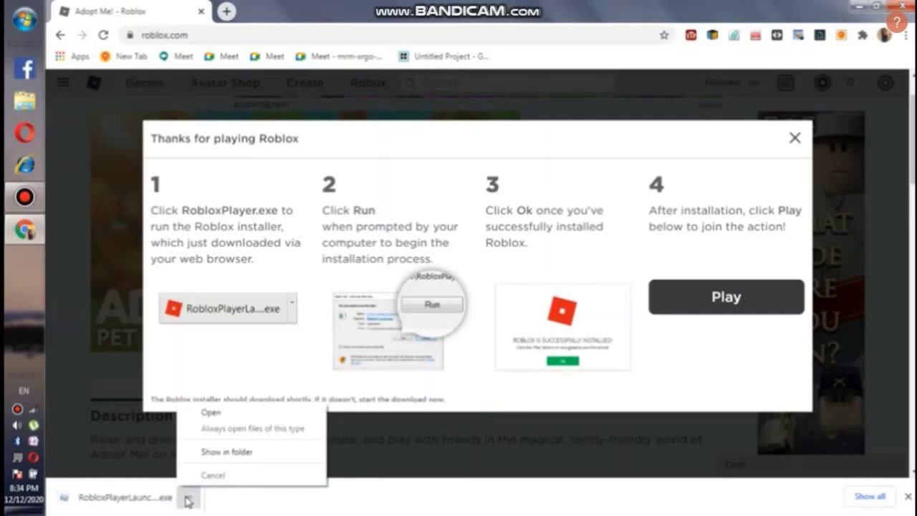
pyautogui.click(369, 508)
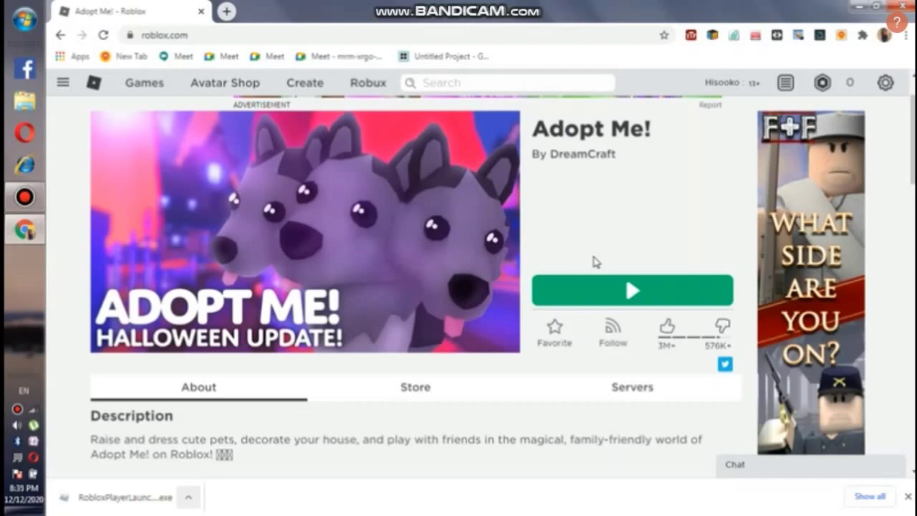
pyautogui.click(105, 35)
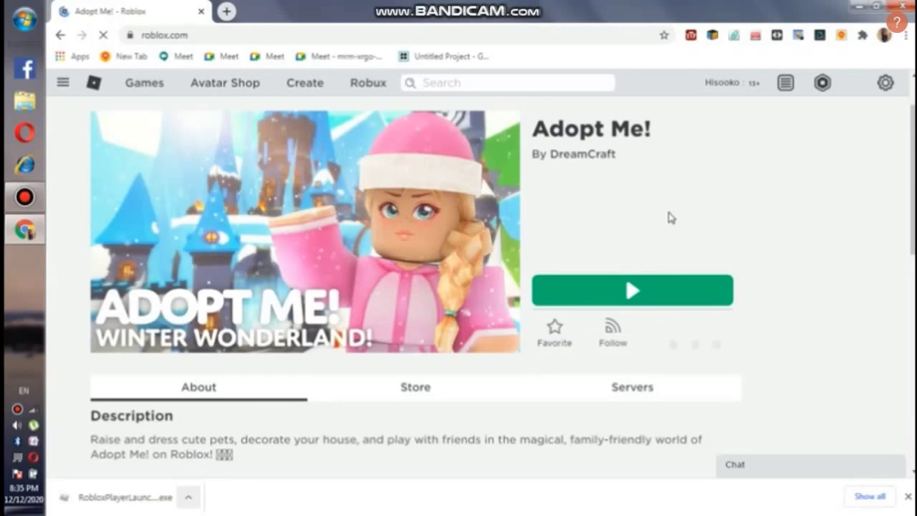
pyautogui.click(663, 290)
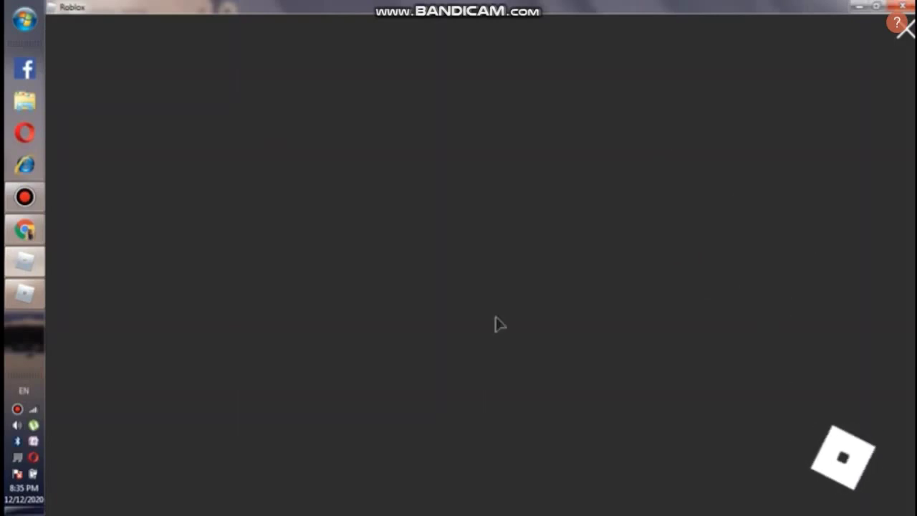
# Step: Rotate the camera and walk the avatar around the room inside her house
pyautogui.moveTo(39, 293)
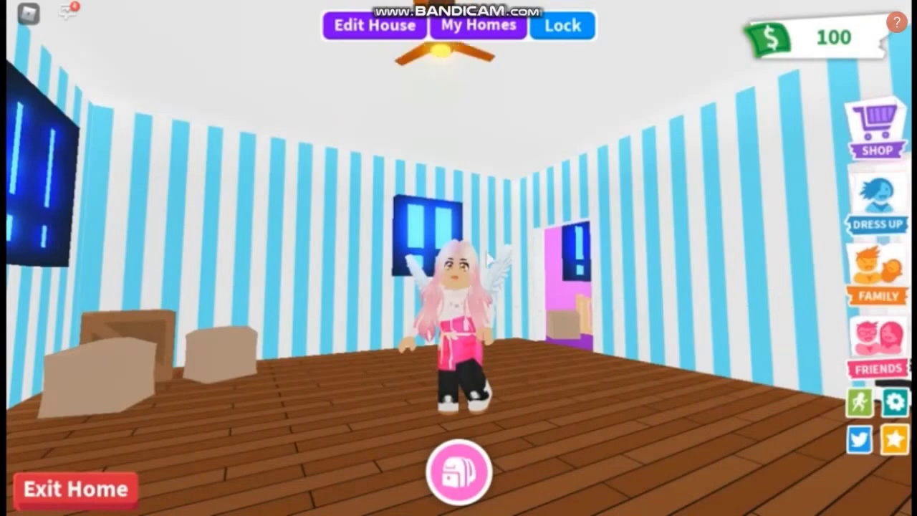
pyautogui.moveTo(781, 304); pyautogui.dragTo(489, 260)
pyautogui.press('w')
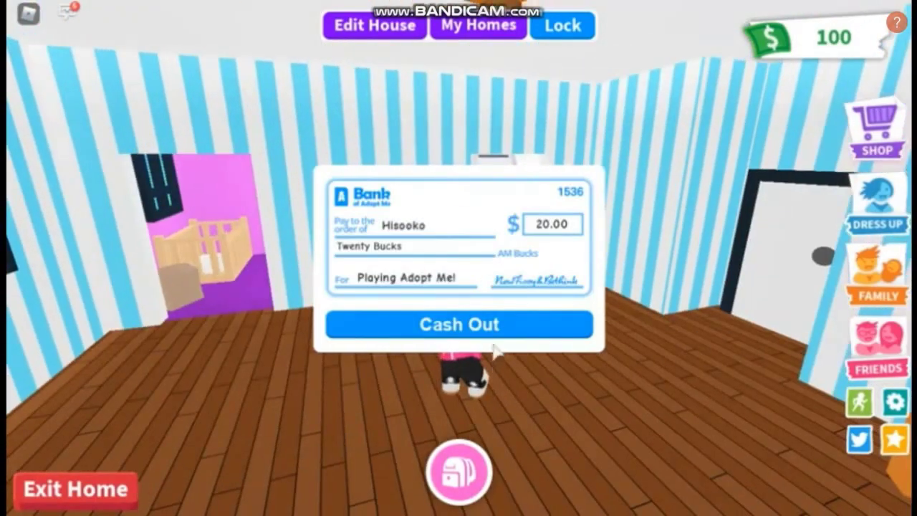
# Step: Cash out the 20-Buck paycheck and exit the house through the front door
pyautogui.click(520, 322)
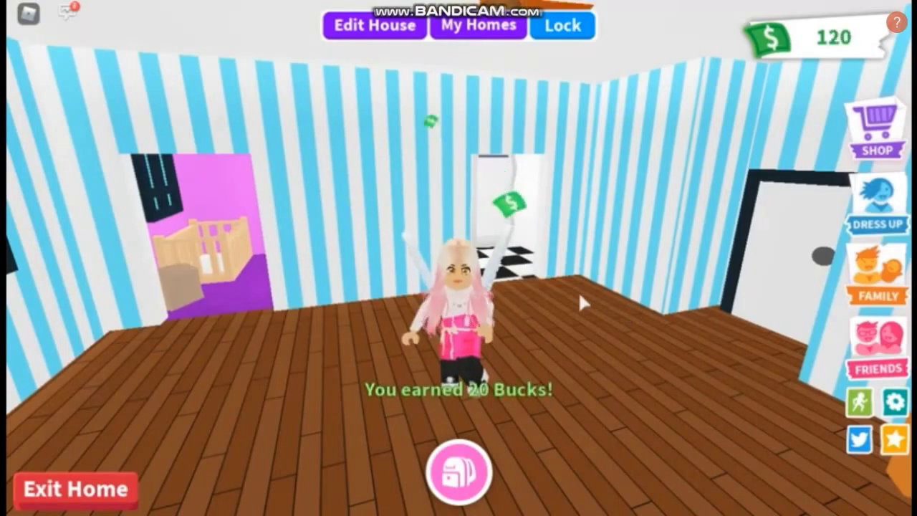
pyautogui.moveTo(593, 308); pyautogui.dragTo(581, 297)
pyautogui.press('w')
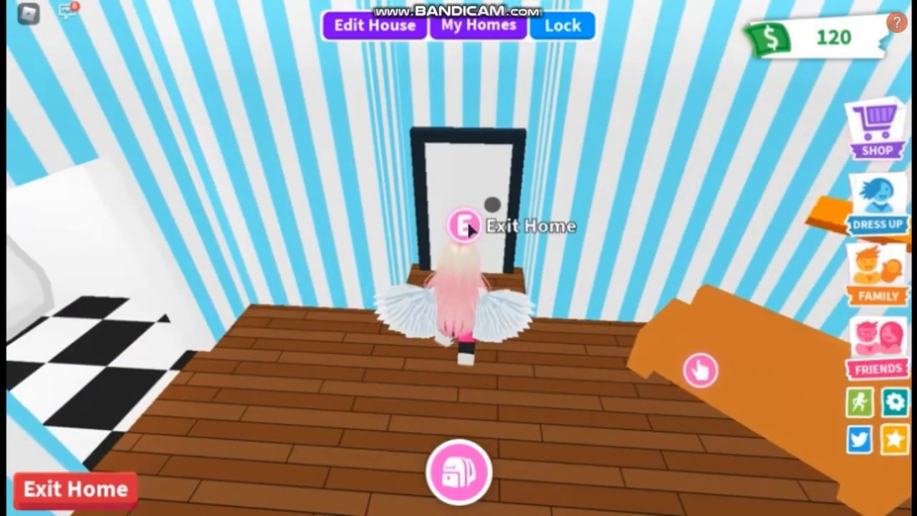
pyautogui.click(464, 222)
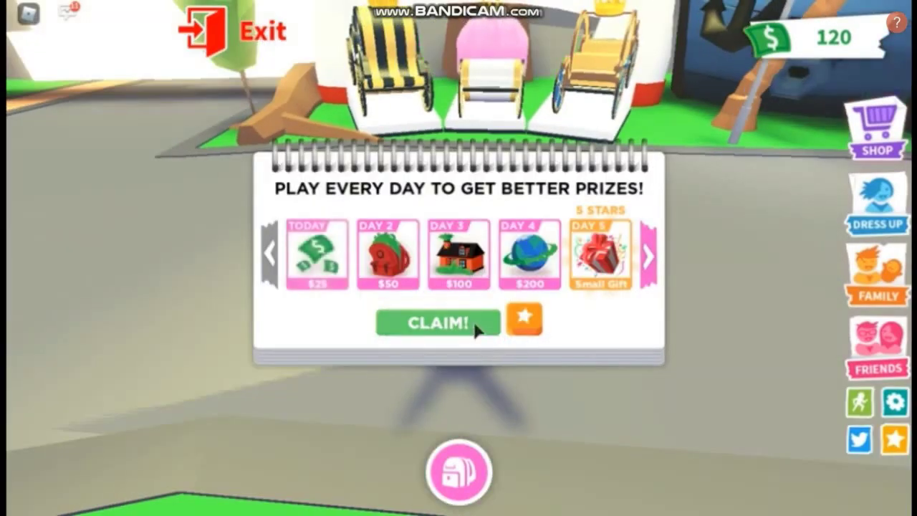
# Step: Claim the $25 daily reward and run the avatar down the street
pyautogui.click(474, 322)
pyautogui.click(438, 322)
pyautogui.press('w')
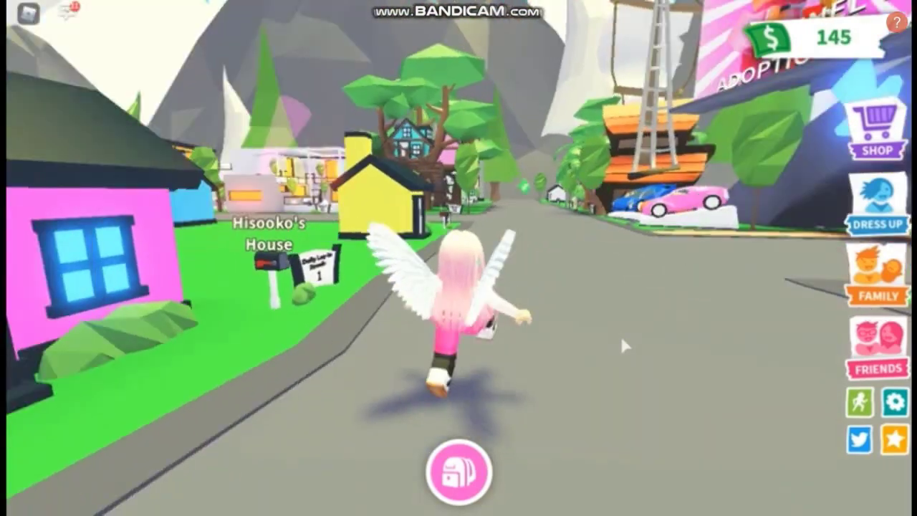